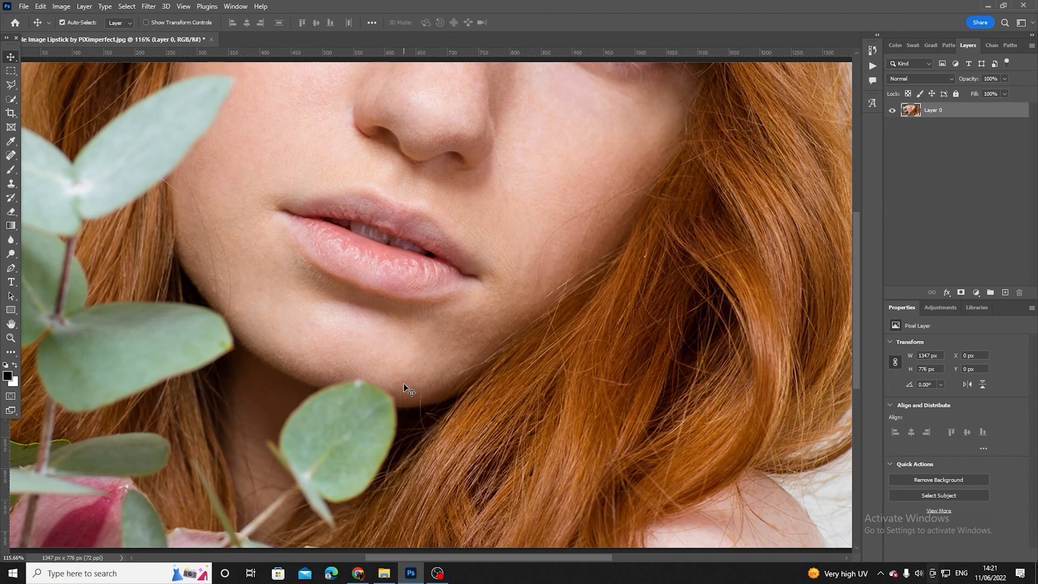
# Enter Quick Mask mode and paint the mask over the left part of the lower lip with a 31 px brush.
pyautogui.press('ctrl')
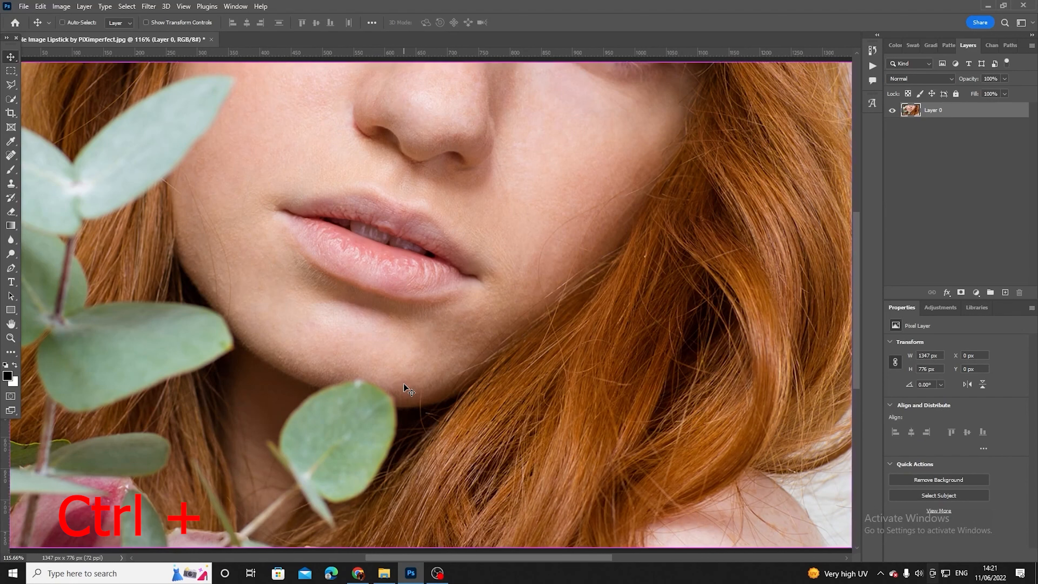
pyautogui.hotkey('ctrl', '+')
pyautogui.hotkey('ctrl', '+')
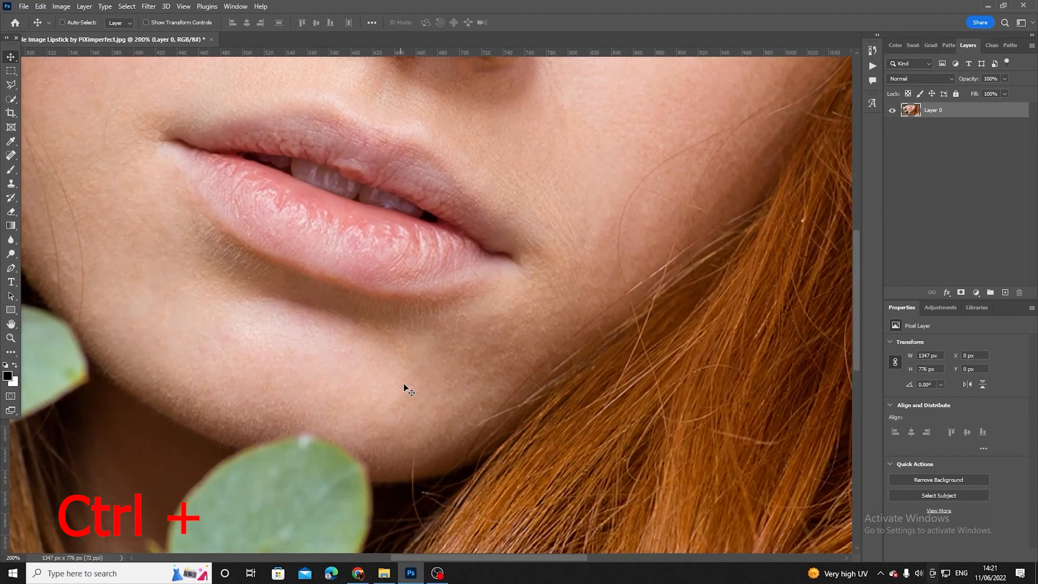
pyautogui.hotkey('ctrl', '+')
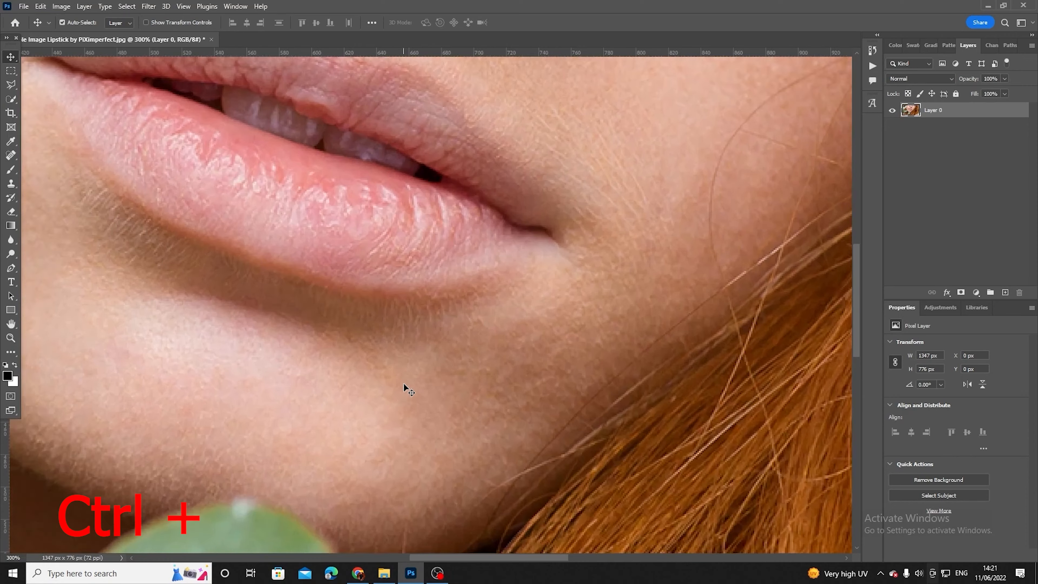
pyautogui.click(11, 324)
pyautogui.moveTo(142, 259); pyautogui.dragTo(233, 350)
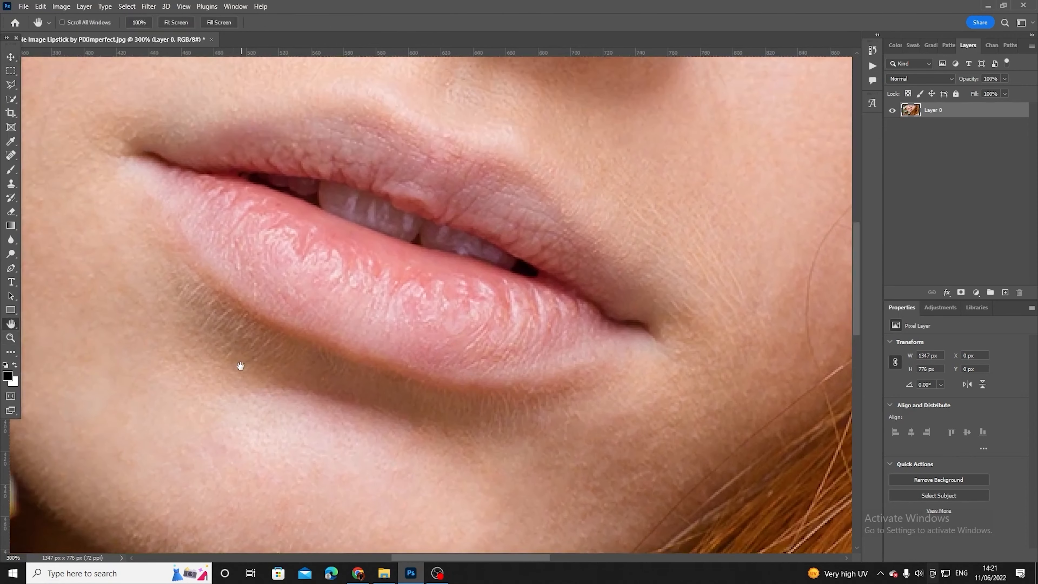
pyautogui.click(11, 57)
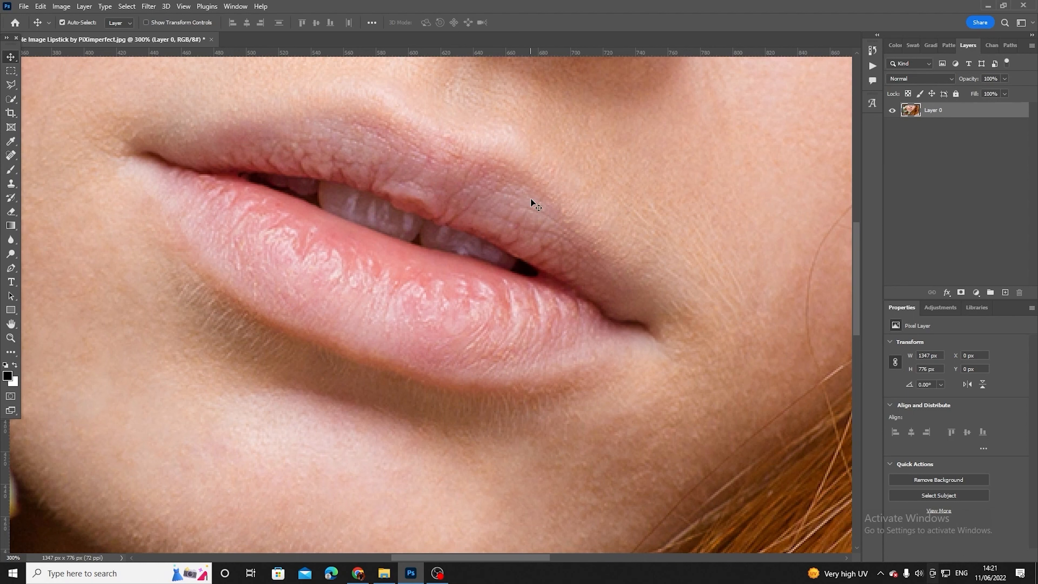
pyautogui.press('q')
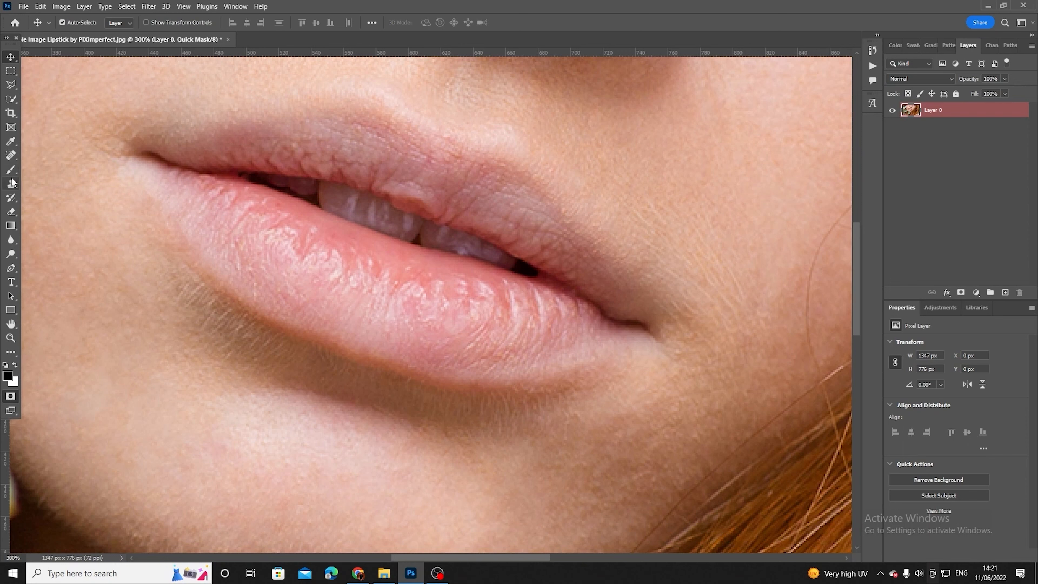
pyautogui.click(11, 169)
pyautogui.click(70, 23)
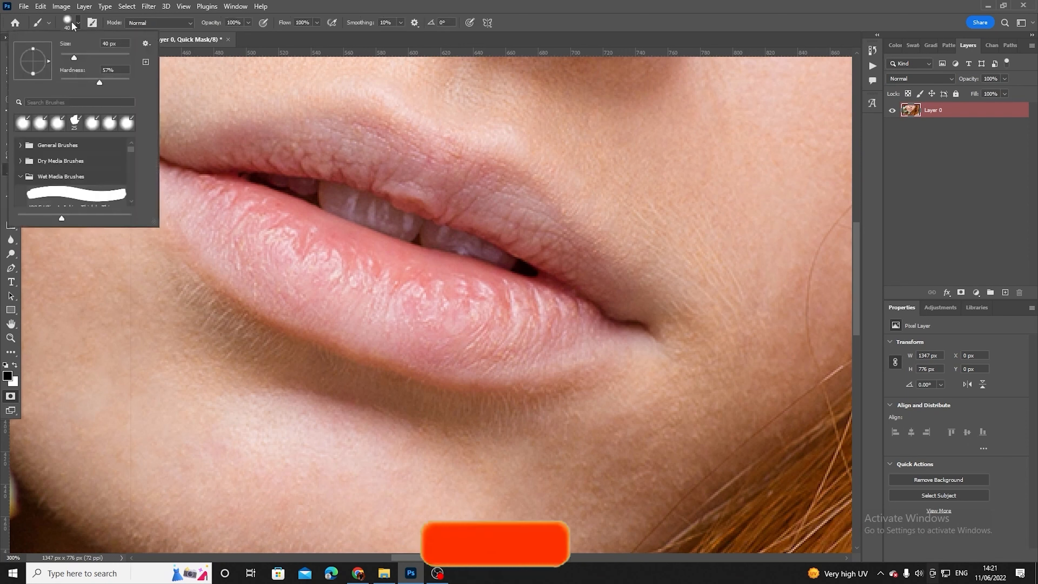
pyautogui.moveTo(77, 55)
pyautogui.mouseDown()
pyautogui.moveTo(95, 55)
pyautogui.moveTo(70, 61)
pyautogui.mouseUp()
pyautogui.moveTo(271, 260)
pyautogui.mouseDown()
pyautogui.moveTo(350, 279)
pyautogui.moveTo(211, 205)
pyautogui.moveTo(294, 241)
pyautogui.moveTo(246, 216)
pyautogui.moveTo(276, 228)
pyautogui.mouseUp()
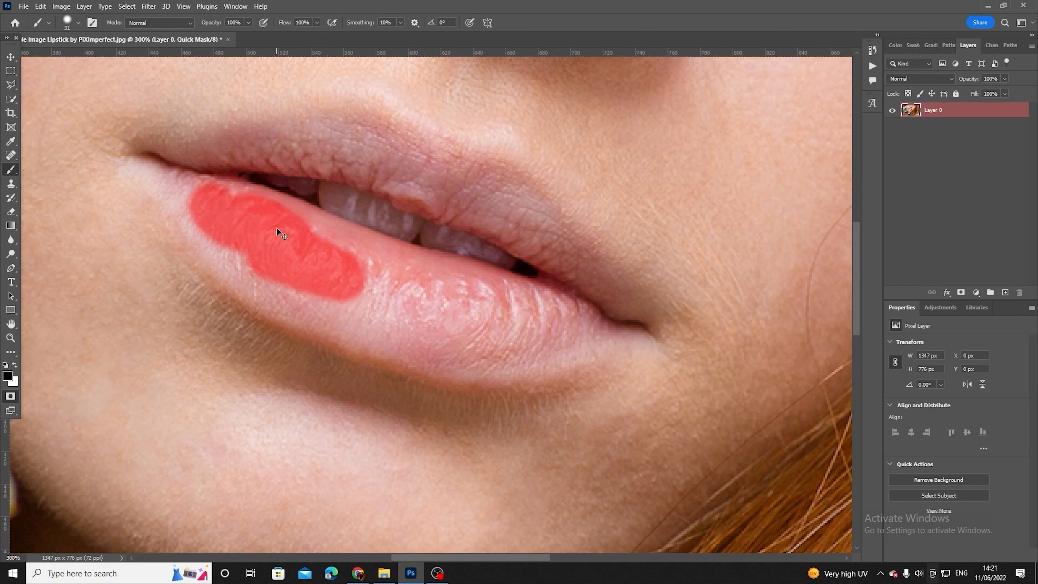
# Mask the remaining middle, right and lower-left areas of the lower lip with a 20 px brush.
pyautogui.hotkey('ctrl', '+')
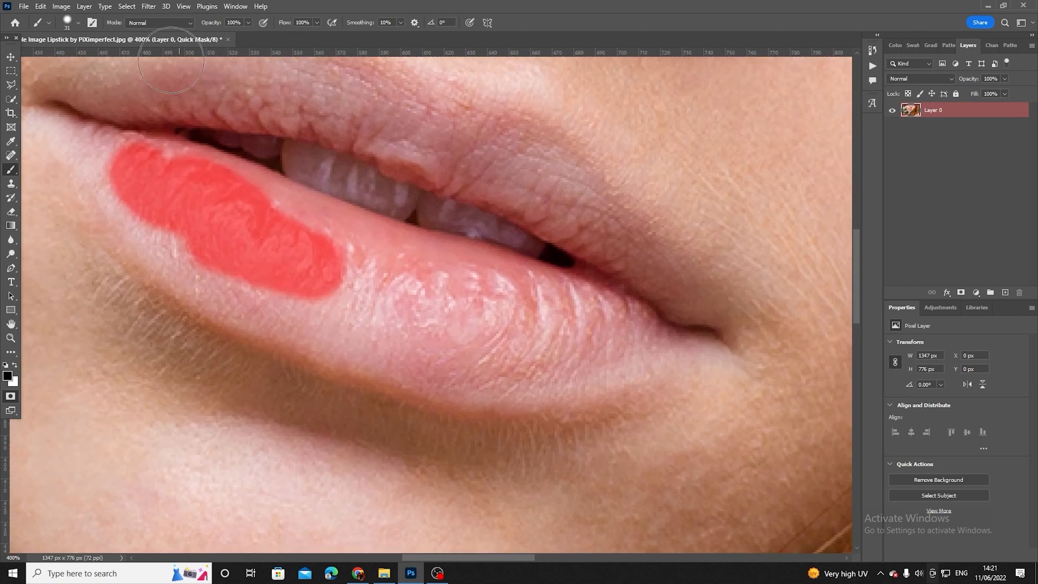
pyautogui.click(77, 22)
pyautogui.moveTo(72, 56); pyautogui.dragTo(67, 59)
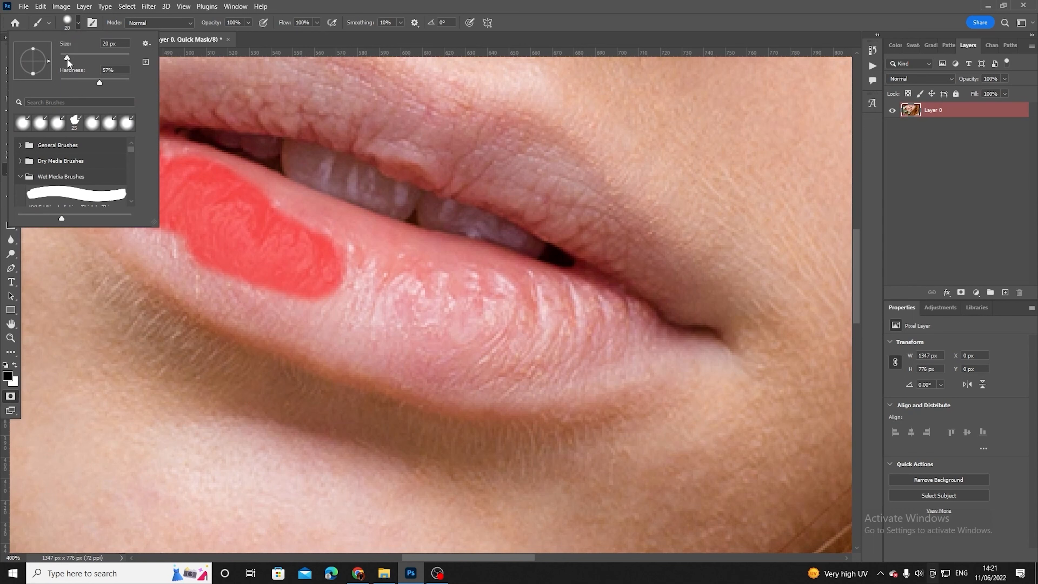
pyautogui.click(216, 180)
pyautogui.moveTo(215, 180)
pyautogui.mouseDown()
pyautogui.moveTo(155, 162)
pyautogui.moveTo(246, 184)
pyautogui.moveTo(232, 185)
pyautogui.moveTo(374, 245)
pyautogui.moveTo(261, 203)
pyautogui.moveTo(330, 217)
pyautogui.moveTo(409, 255)
pyautogui.moveTo(394, 248)
pyautogui.moveTo(516, 276)
pyautogui.moveTo(391, 256)
pyautogui.moveTo(380, 271)
pyautogui.moveTo(474, 300)
pyautogui.moveTo(353, 265)
pyautogui.moveTo(403, 304)
pyautogui.moveTo(330, 285)
pyautogui.moveTo(364, 297)
pyautogui.moveTo(515, 321)
pyautogui.moveTo(572, 313)
pyautogui.moveTo(495, 313)
pyautogui.moveTo(560, 301)
pyautogui.moveTo(516, 286)
pyautogui.moveTo(542, 287)
pyautogui.moveTo(523, 280)
pyautogui.moveTo(618, 317)
pyautogui.moveTo(467, 346)
pyautogui.moveTo(515, 364)
pyautogui.moveTo(610, 345)
pyautogui.moveTo(581, 366)
pyautogui.moveTo(505, 378)
pyautogui.moveTo(343, 335)
pyautogui.moveTo(416, 341)
pyautogui.moveTo(408, 351)
pyautogui.moveTo(441, 360)
pyautogui.moveTo(281, 314)
pyautogui.moveTo(295, 300)
pyautogui.moveTo(346, 306)
pyautogui.mouseUp()
pyautogui.click(10, 324)
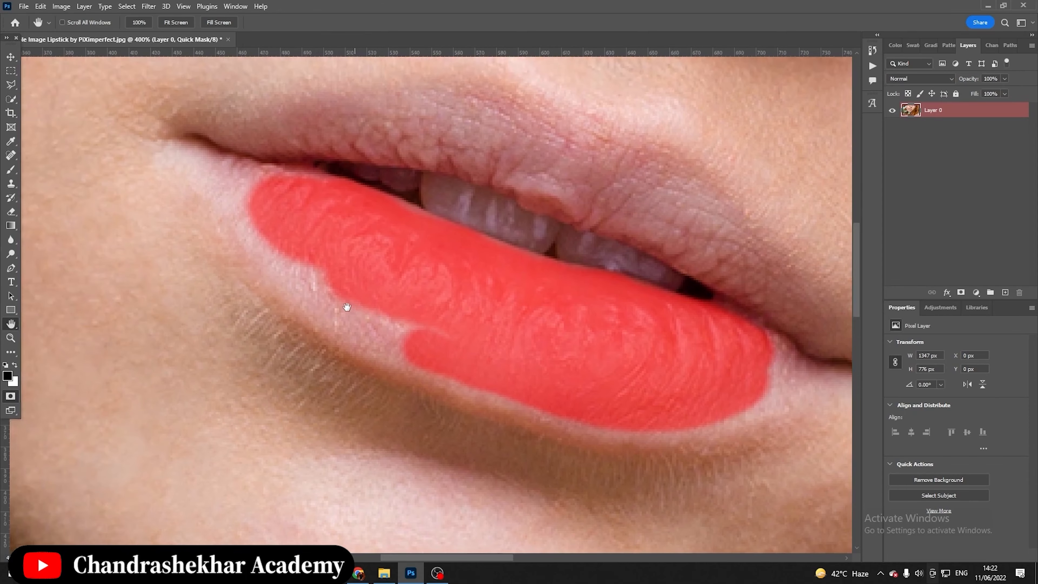
pyautogui.click(11, 169)
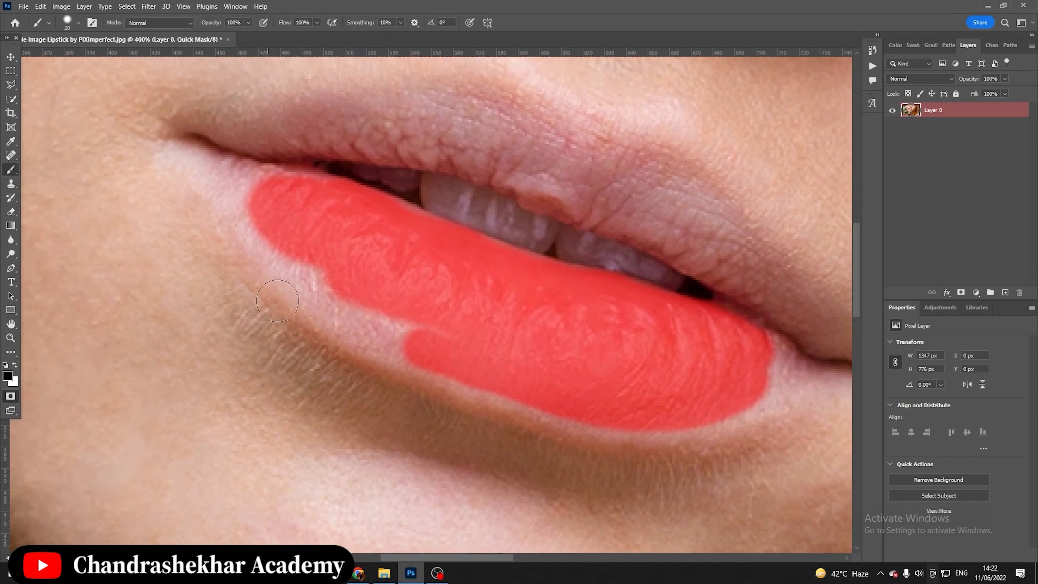
pyautogui.moveTo(425, 345)
pyautogui.mouseDown()
pyautogui.moveTo(395, 331)
pyautogui.moveTo(323, 291)
pyautogui.moveTo(419, 337)
pyautogui.moveTo(310, 277)
pyautogui.moveTo(252, 189)
pyautogui.moveTo(288, 196)
pyautogui.moveTo(233, 180)
pyautogui.mouseUp()
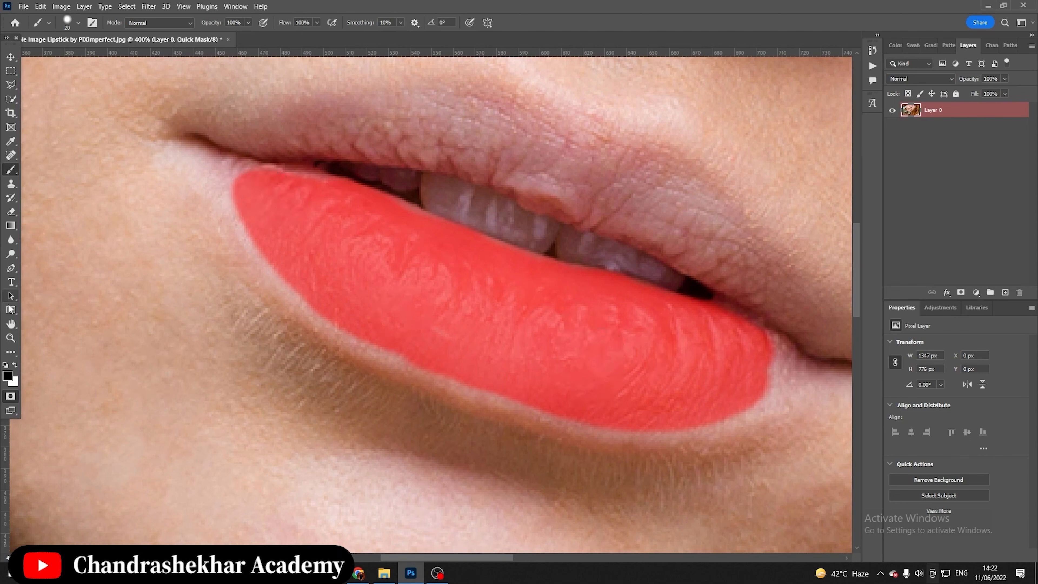
# Paint the quick mask over the main body of the upper lip with the 20 px brush.
pyautogui.click(11, 324)
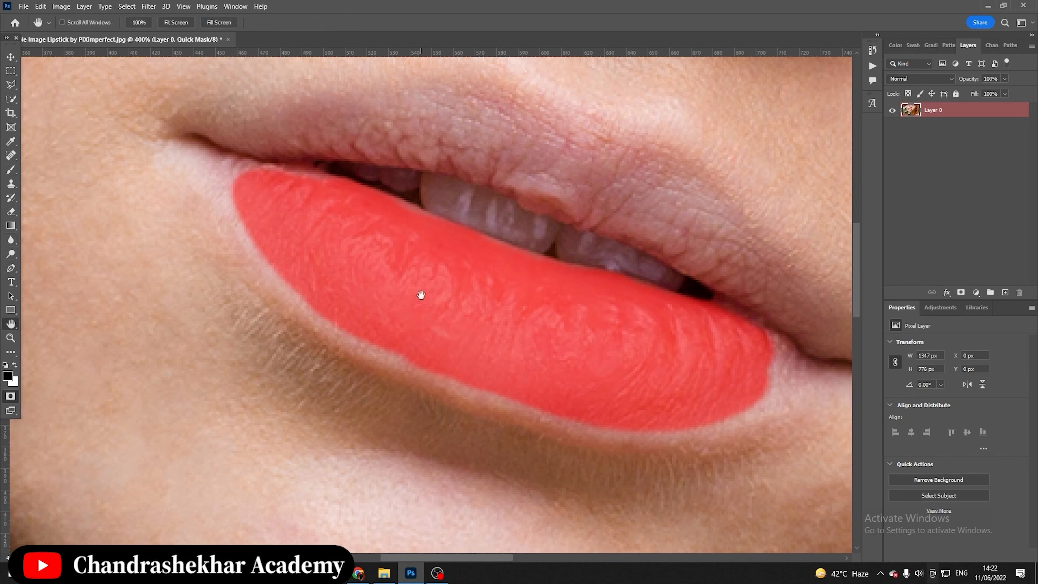
pyautogui.moveTo(419, 294); pyautogui.dragTo(315, 373)
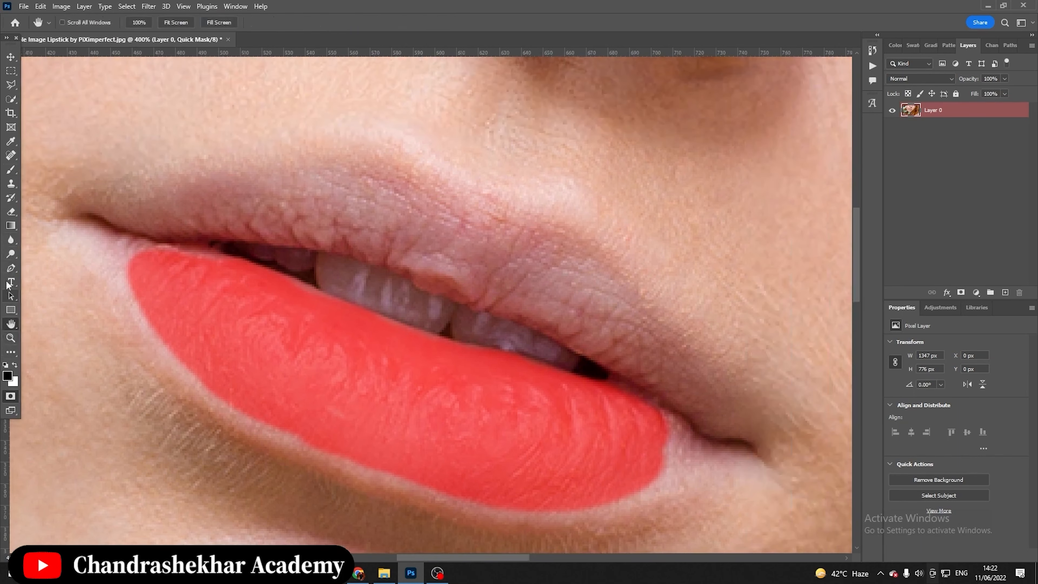
pyautogui.click(11, 169)
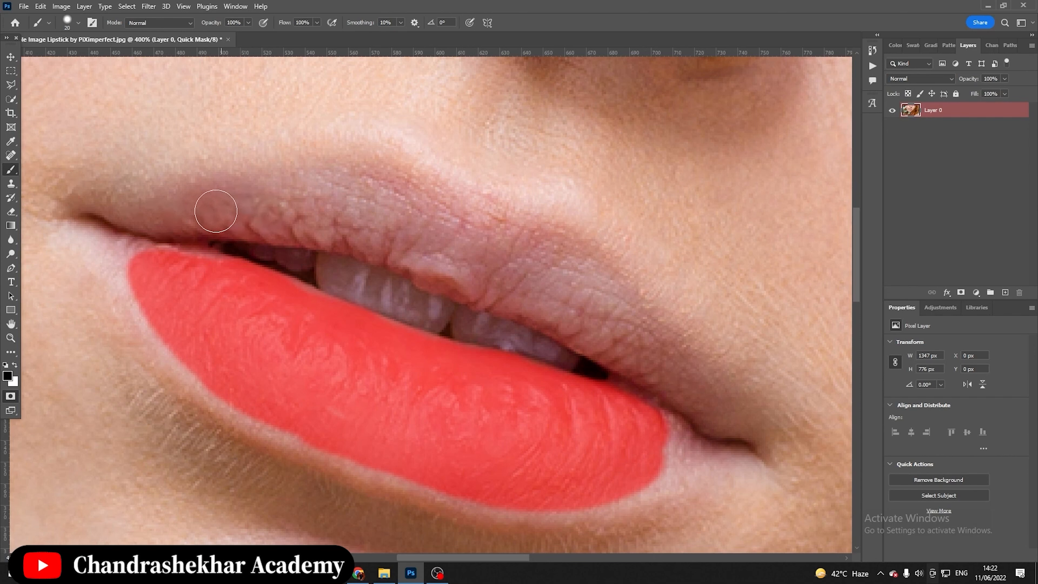
pyautogui.moveTo(217, 209)
pyautogui.mouseDown()
pyautogui.moveTo(347, 178)
pyautogui.moveTo(403, 190)
pyautogui.moveTo(469, 229)
pyautogui.moveTo(579, 257)
pyautogui.moveTo(685, 378)
pyautogui.moveTo(529, 279)
pyautogui.moveTo(569, 297)
pyautogui.moveTo(332, 214)
pyautogui.moveTo(409, 223)
pyautogui.moveTo(231, 222)
pyautogui.moveTo(408, 246)
pyautogui.moveTo(473, 275)
pyautogui.moveTo(430, 269)
pyautogui.moveTo(496, 286)
pyautogui.mouseUp()
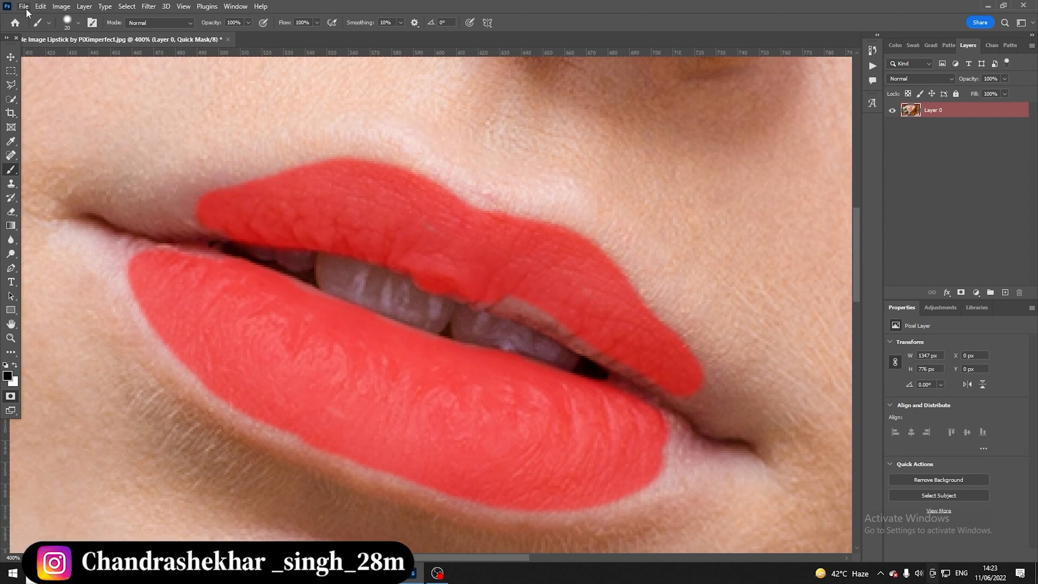
# Extend the upper lip's mask toward the left mouth corner and fill its unmasked inner edge with a 14 px brush.
pyautogui.click(78, 23)
pyautogui.moveTo(68, 56); pyautogui.dragTo(64, 57)
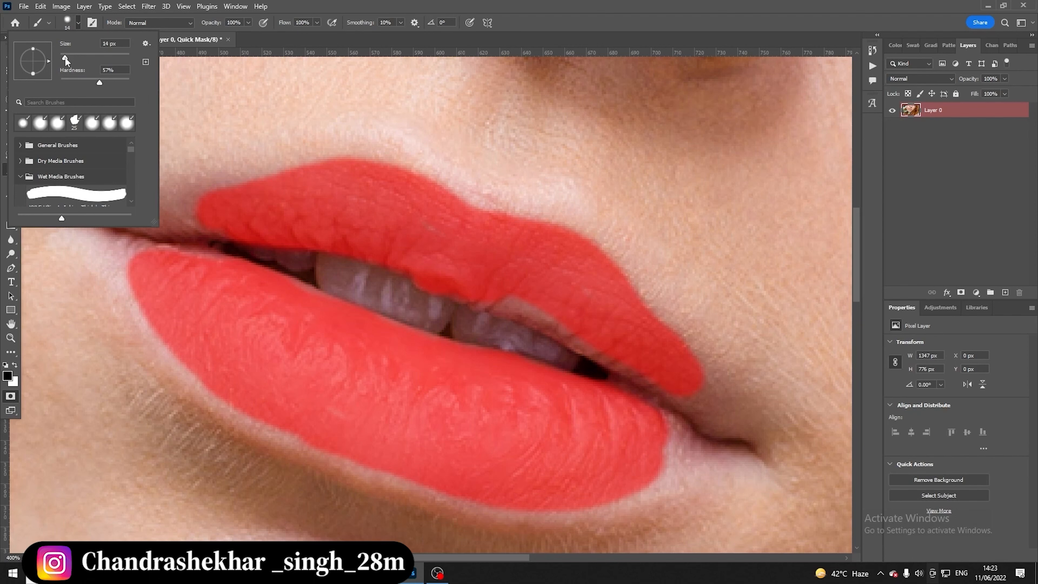
pyautogui.click(231, 213)
pyautogui.moveTo(231, 214)
pyautogui.mouseDown()
pyautogui.moveTo(136, 222)
pyautogui.moveTo(186, 211)
pyautogui.mouseUp()
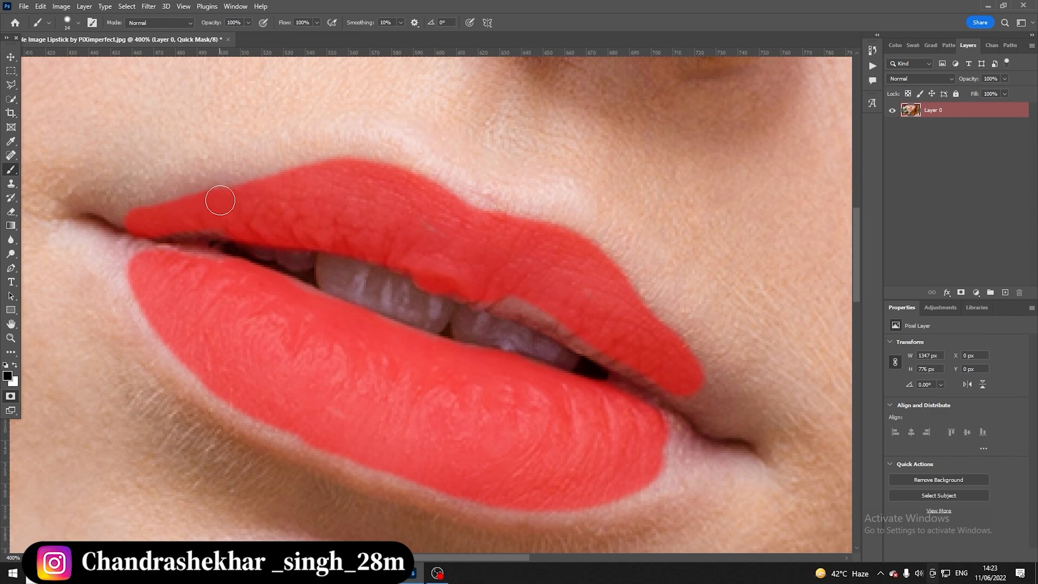
pyautogui.moveTo(509, 304)
pyautogui.mouseDown()
pyautogui.moveTo(542, 315)
pyautogui.moveTo(475, 290)
pyautogui.moveTo(590, 339)
pyautogui.moveTo(565, 322)
pyautogui.moveTo(685, 389)
pyautogui.moveTo(690, 382)
pyautogui.moveTo(687, 391)
pyautogui.mouseUp()
# Mask both lips into the right mouth corner with a 7 px brush, smoothing the lower lip's adjoining edge.
pyautogui.click(78, 23)
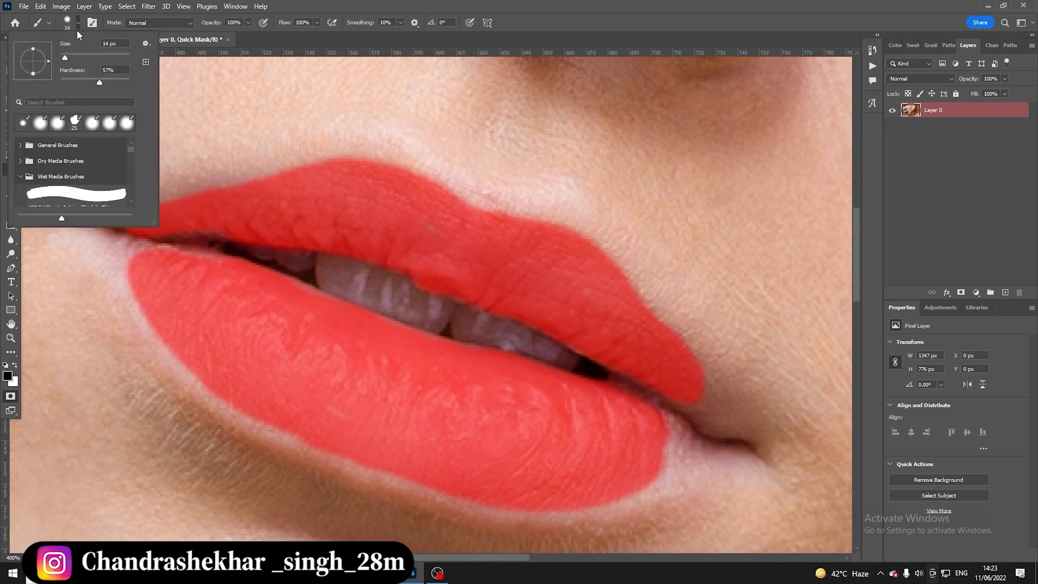
pyautogui.moveTo(64, 58); pyautogui.dragTo(63, 58)
pyautogui.click(688, 391)
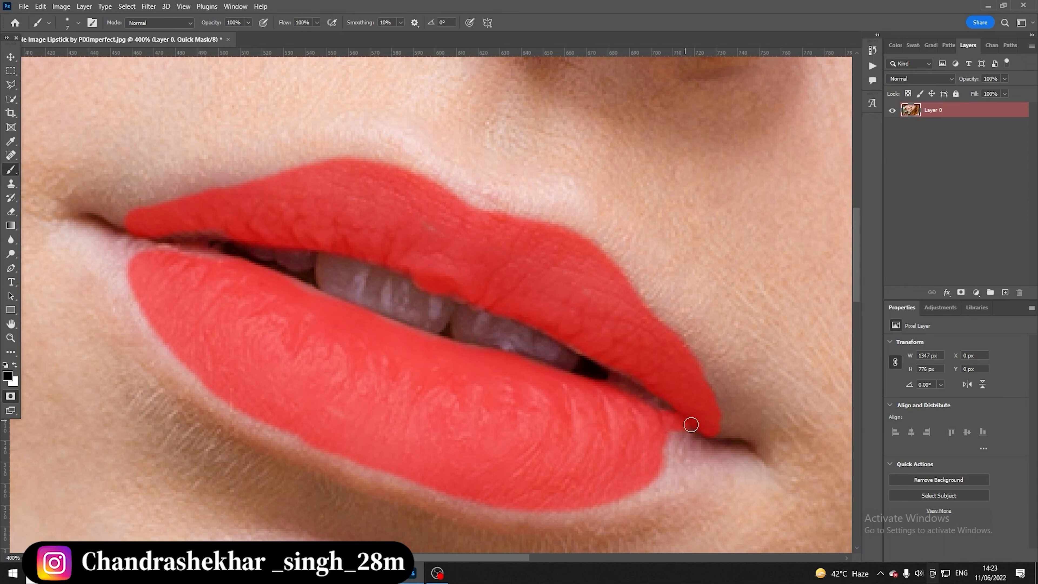
pyautogui.moveTo(683, 441)
pyautogui.mouseDown()
pyautogui.moveTo(658, 452)
pyautogui.moveTo(684, 445)
pyautogui.moveTo(659, 471)
pyautogui.moveTo(676, 459)
pyautogui.mouseUp()
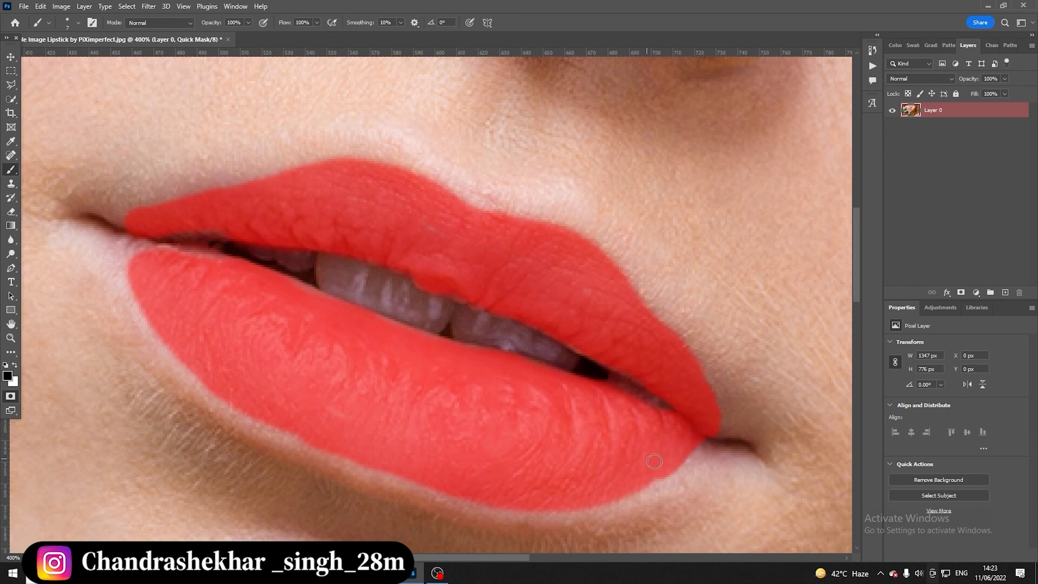
pyautogui.moveTo(694, 457)
pyautogui.mouseDown()
pyautogui.moveTo(638, 483)
pyautogui.moveTo(717, 453)
pyautogui.mouseUp()
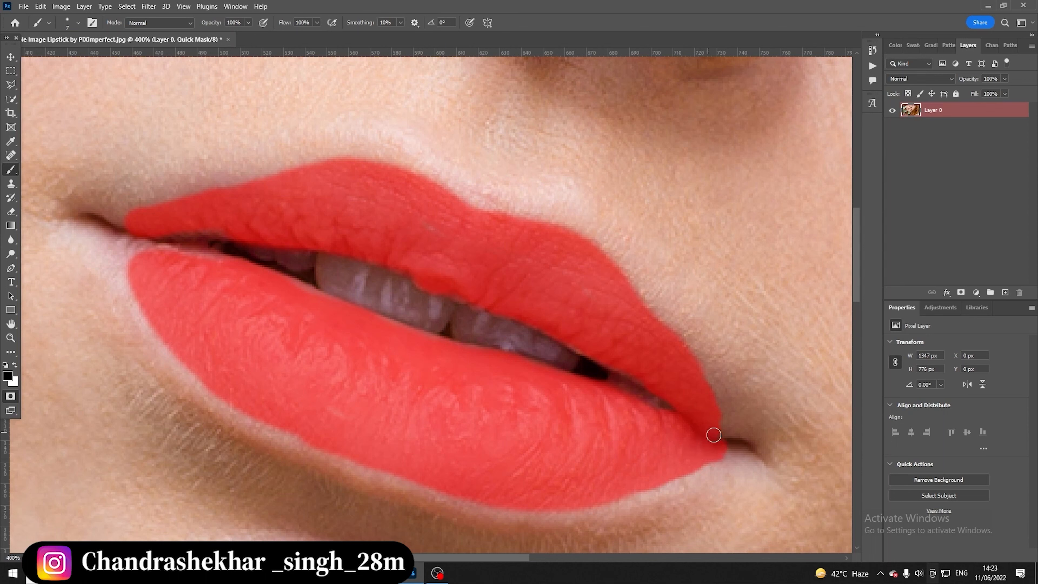
pyautogui.moveTo(723, 442)
pyautogui.mouseDown()
pyautogui.moveTo(699, 467)
pyautogui.moveTo(642, 489)
pyautogui.mouseUp()
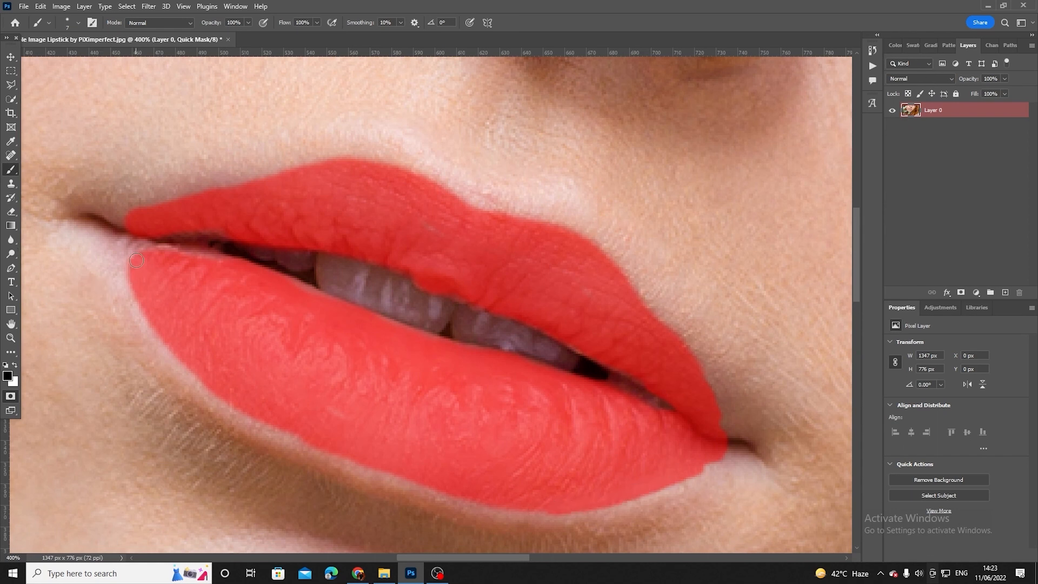
# Extend the mask over the lower lip's left corner and bottom outline, undoing the stray stroke on the skin.
pyautogui.moveTo(207, 261)
pyautogui.mouseDown()
pyautogui.moveTo(96, 231)
pyautogui.moveTo(128, 293)
pyautogui.mouseUp()
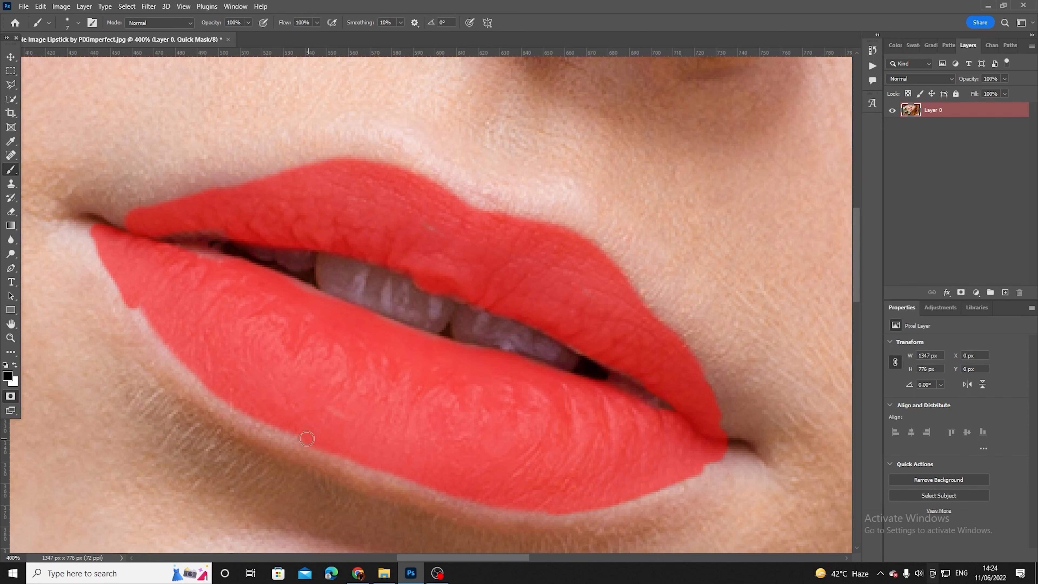
pyautogui.moveTo(307, 439)
pyautogui.mouseDown()
pyautogui.moveTo(207, 391)
pyautogui.moveTo(134, 308)
pyautogui.moveTo(169, 363)
pyautogui.mouseUp()
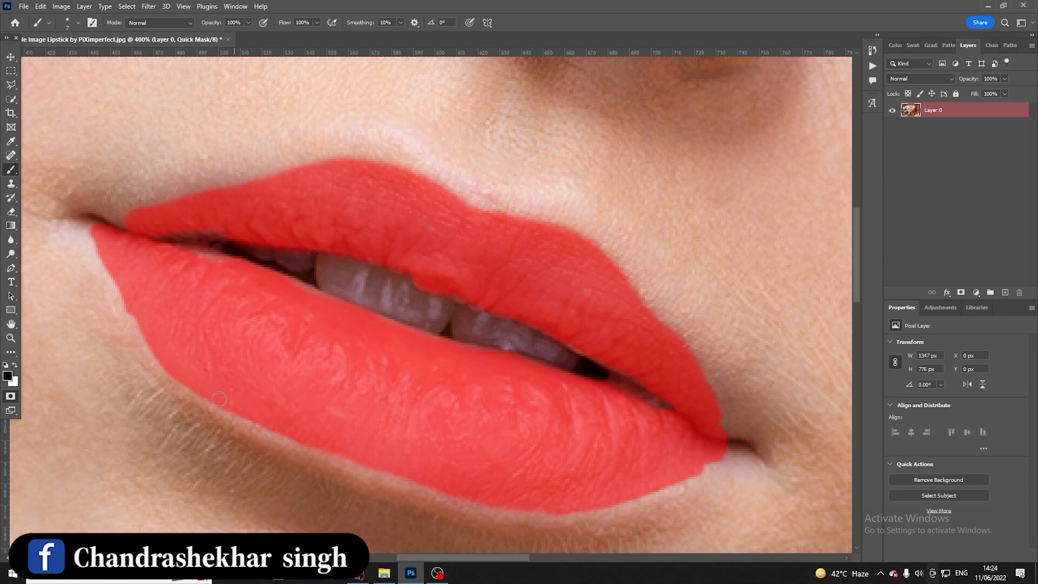
pyautogui.moveTo(250, 417)
pyautogui.mouseDown()
pyautogui.moveTo(314, 449)
pyautogui.moveTo(390, 465)
pyautogui.moveTo(362, 472)
pyautogui.moveTo(340, 459)
pyautogui.moveTo(466, 494)
pyautogui.moveTo(337, 460)
pyautogui.moveTo(485, 501)
pyautogui.mouseUp()
pyautogui.moveTo(363, 475)
pyautogui.mouseDown()
pyautogui.moveTo(260, 430)
pyautogui.moveTo(273, 444)
pyautogui.moveTo(203, 402)
pyautogui.moveTo(99, 272)
pyautogui.mouseUp()
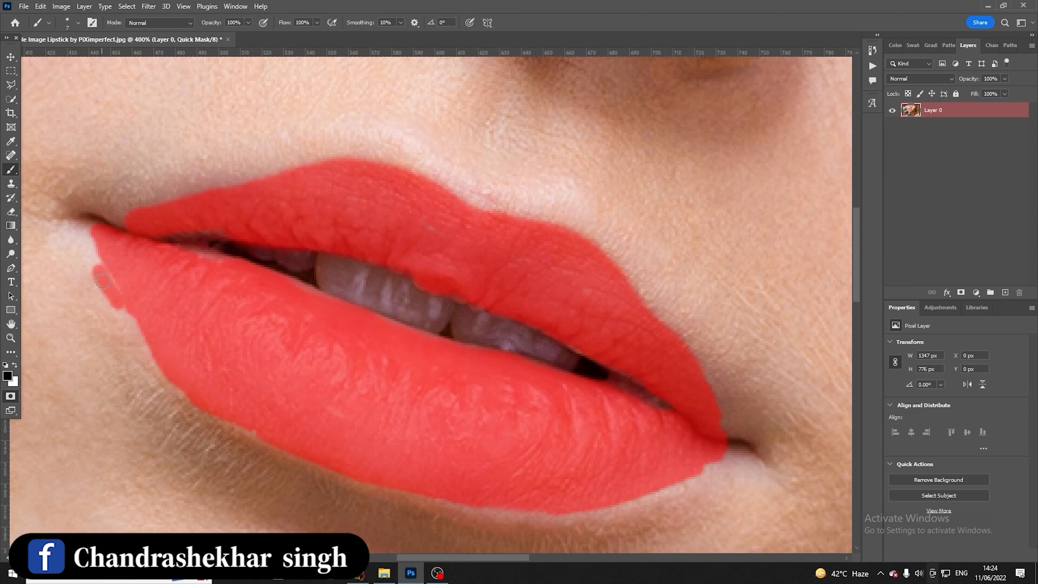
pyautogui.hotkey('ctrl', 'z')
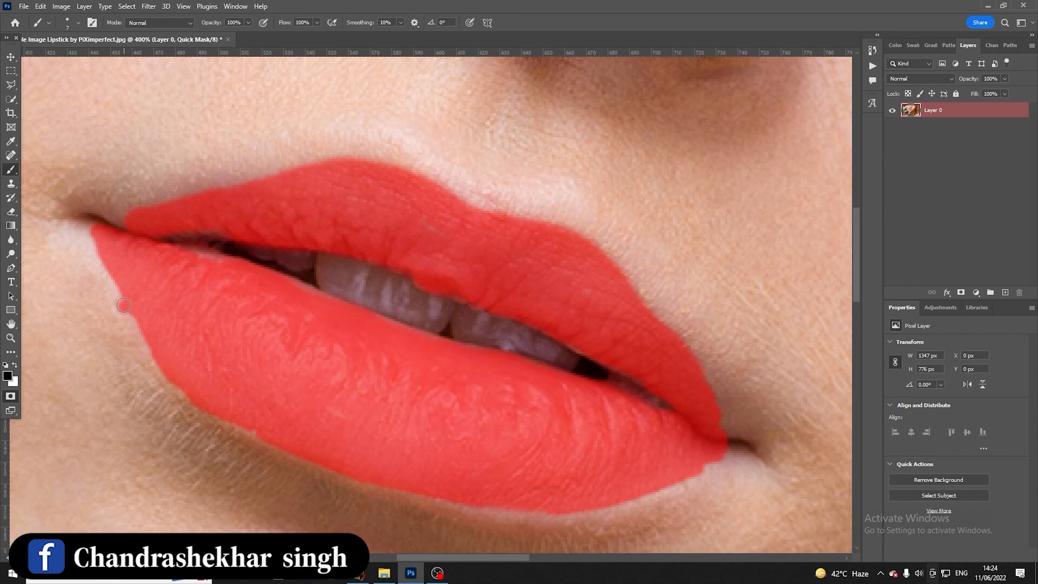
# Refine the mask's left outline and extend the upper lip's tips into both mouth corners.
pyautogui.moveTo(115, 284); pyautogui.dragTo(99, 253)
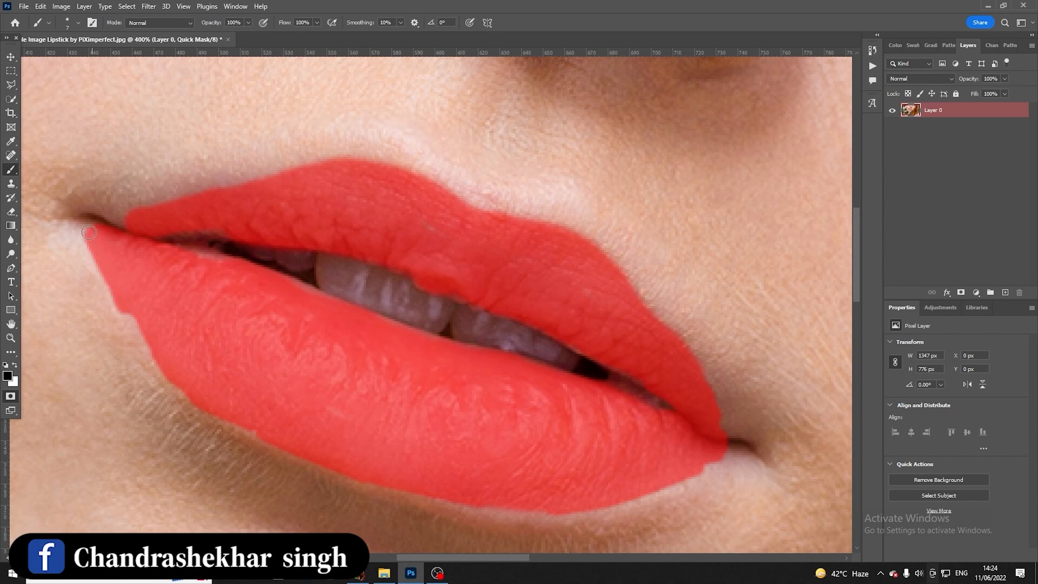
pyautogui.moveTo(125, 315); pyautogui.dragTo(143, 334)
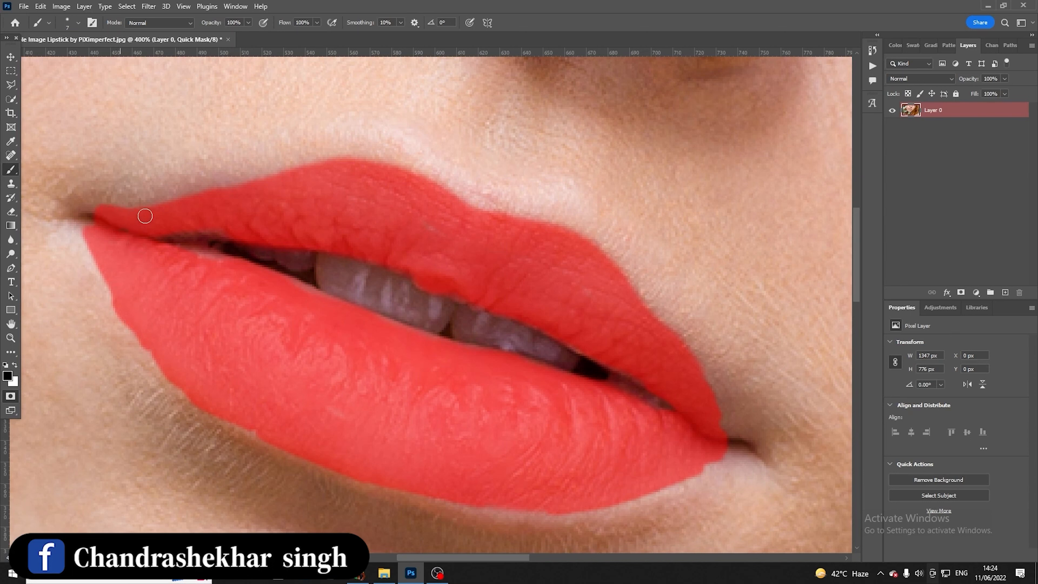
pyautogui.moveTo(707, 437)
pyautogui.mouseDown()
pyautogui.moveTo(744, 431)
pyautogui.moveTo(715, 422)
pyautogui.moveTo(730, 427)
pyautogui.moveTo(696, 391)
pyautogui.moveTo(738, 420)
pyautogui.moveTo(707, 385)
pyautogui.mouseUp()
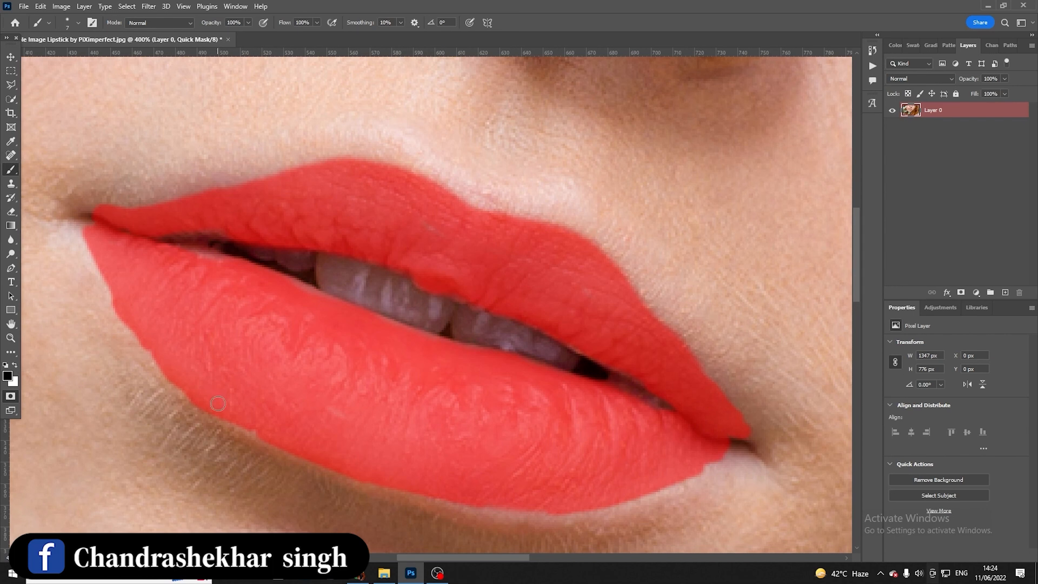
# Exit Quick Mask mode and invert the selection so that only the lips are selected.
pyautogui.press('q')
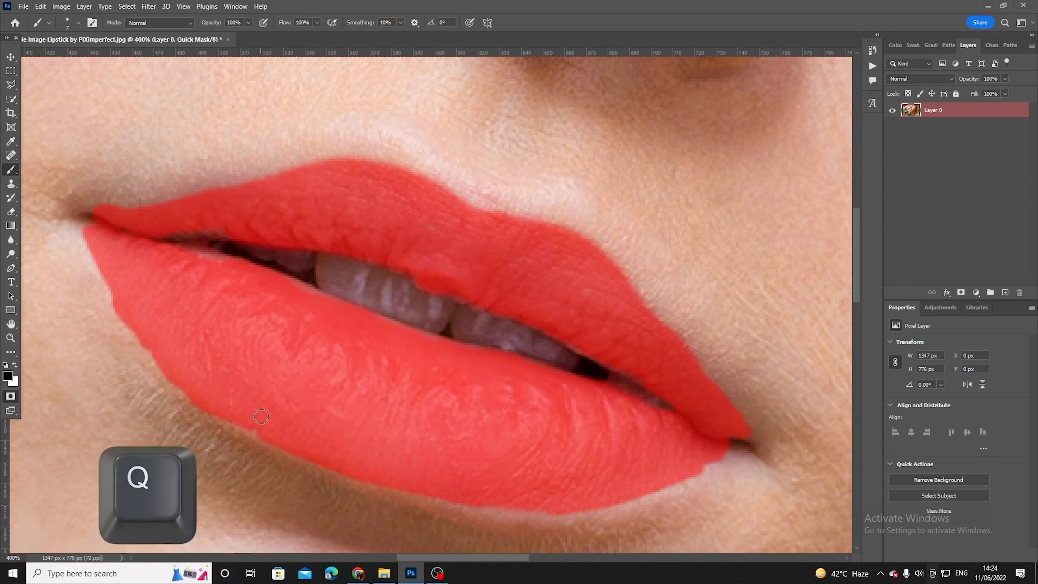
pyautogui.press('q')
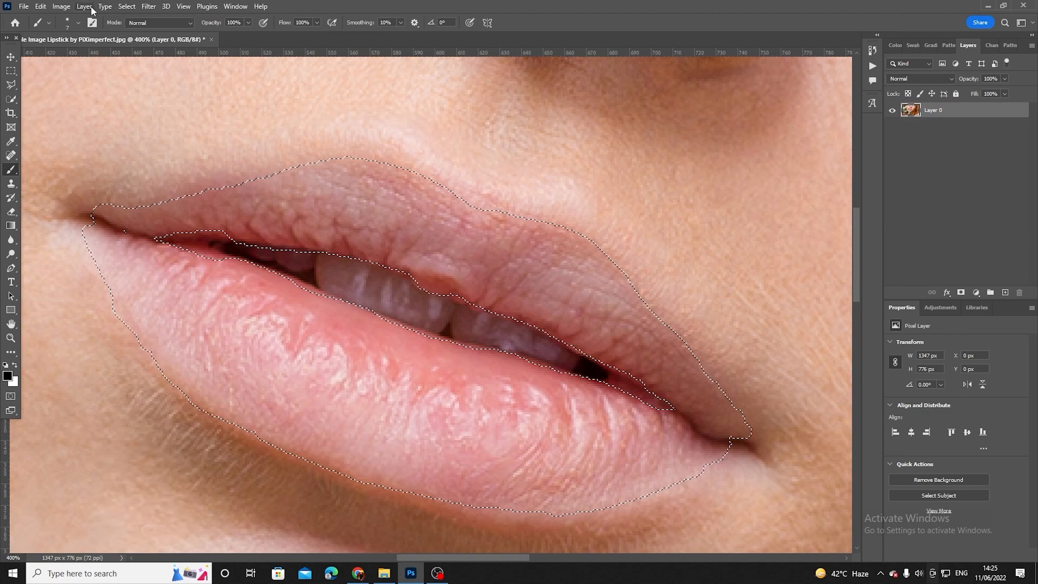
pyautogui.click(126, 6)
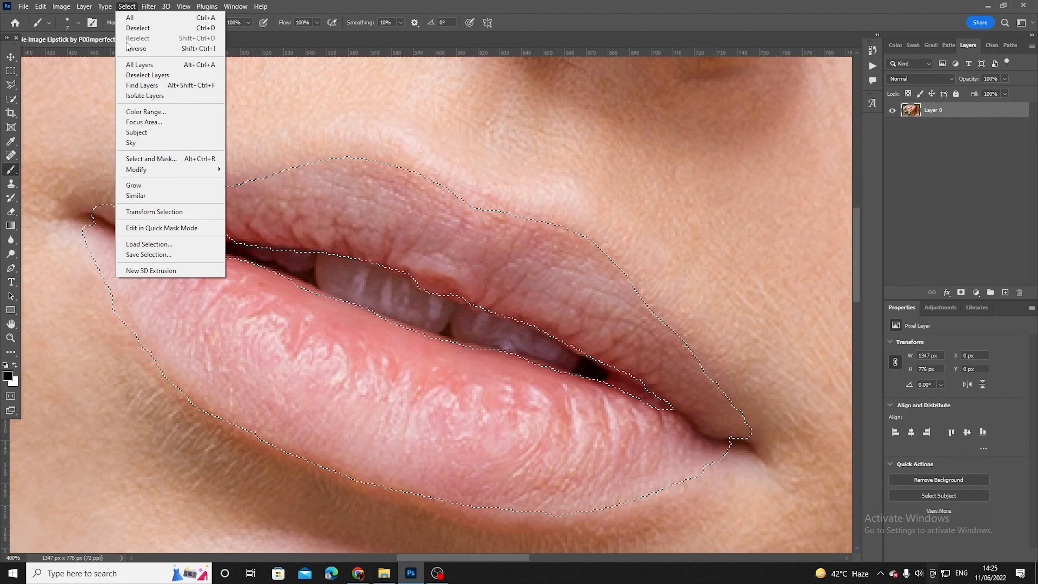
pyautogui.click(152, 48)
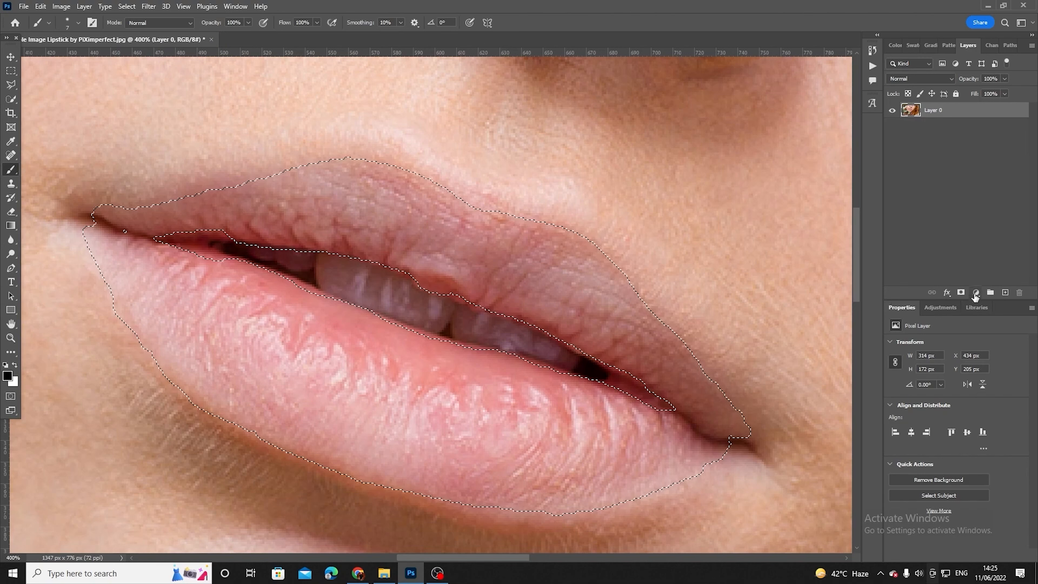
# Add a new layer and a Solid Color fill in red f13535 over the selected lips.
pyautogui.click(1005, 292)
pyautogui.click(976, 292)
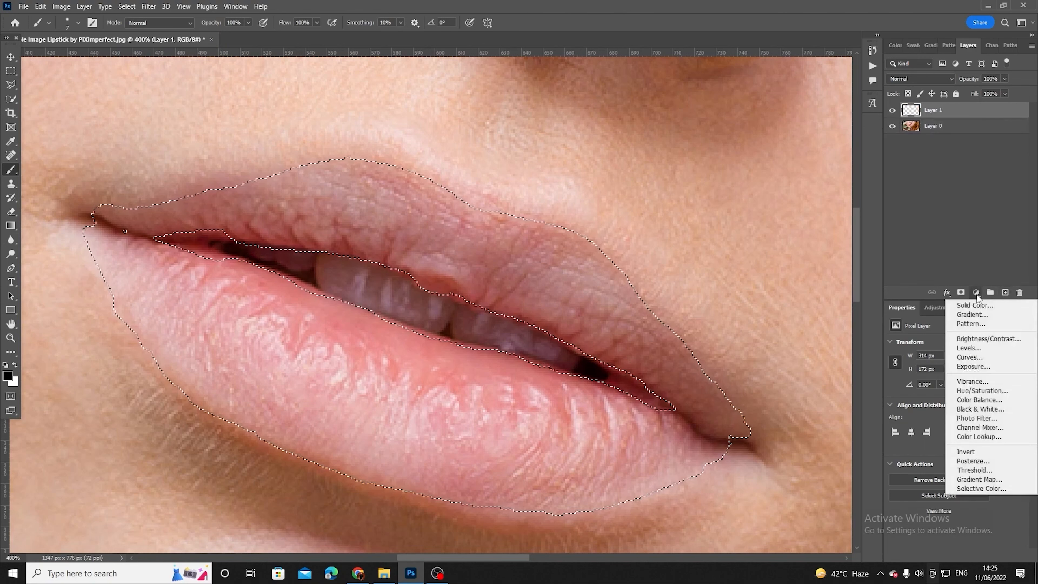
pyautogui.click(976, 305)
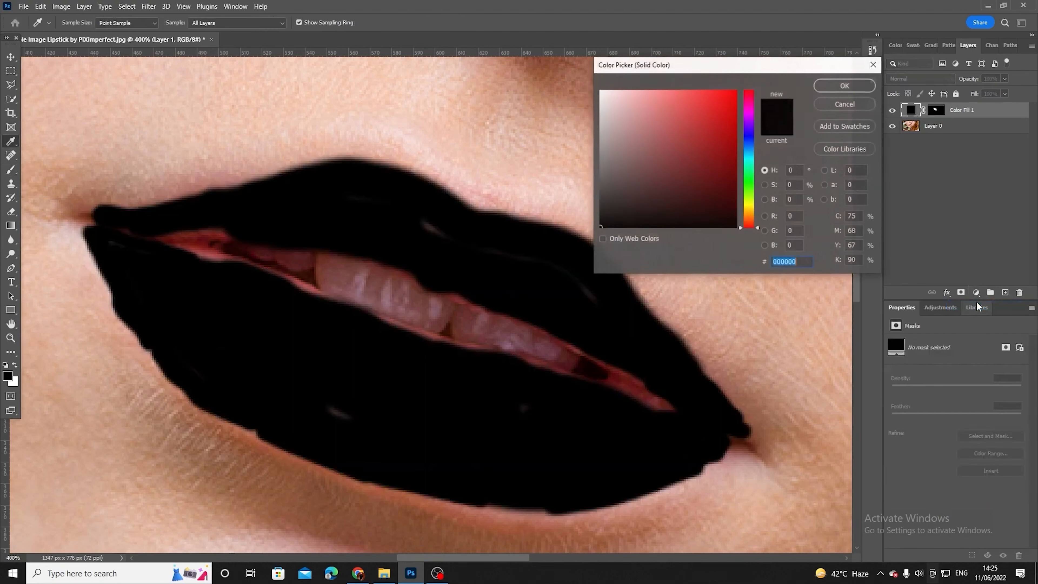
pyautogui.moveTo(731, 151); pyautogui.dragTo(705, 97)
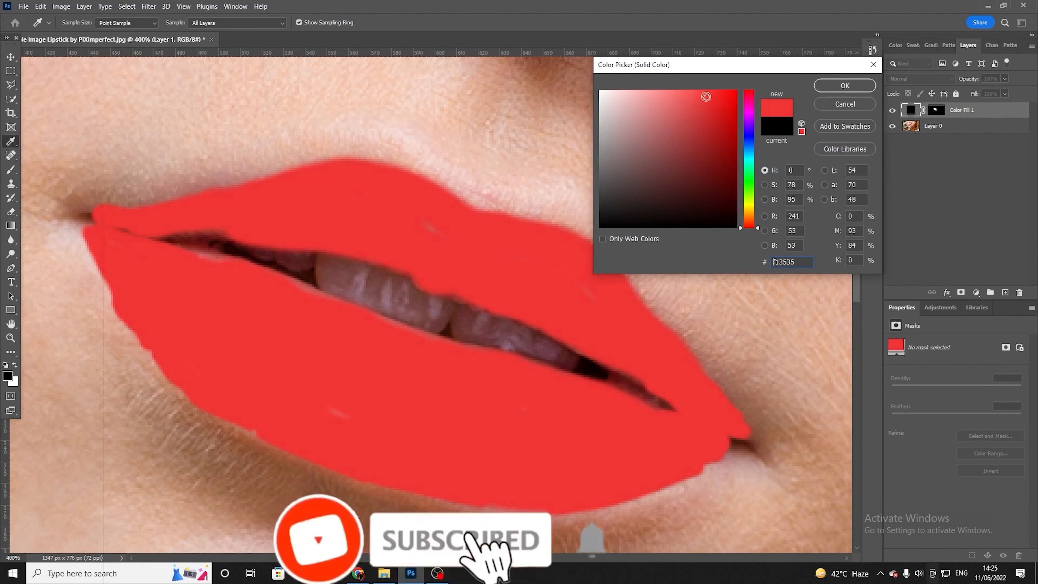
pyautogui.click(845, 84)
# Open the blend mode choices for the red color fill layer.
pyautogui.click(908, 78)
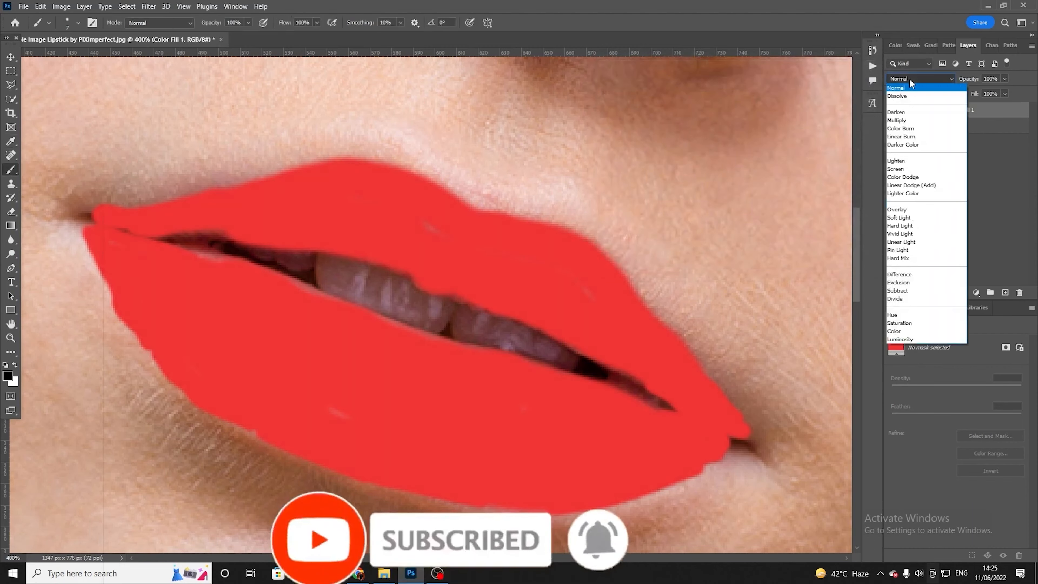